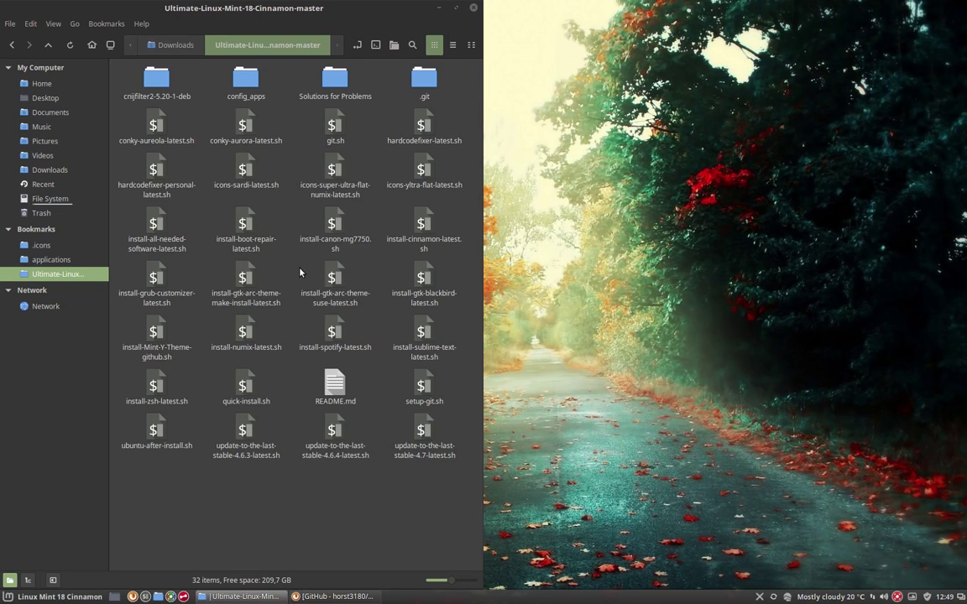
Step: Select both install-gtk-arc-theme scripts in Nemo and switch to the horst3180/arc-theme GitHub page in Firefox
drag(208, 267, 332, 282)
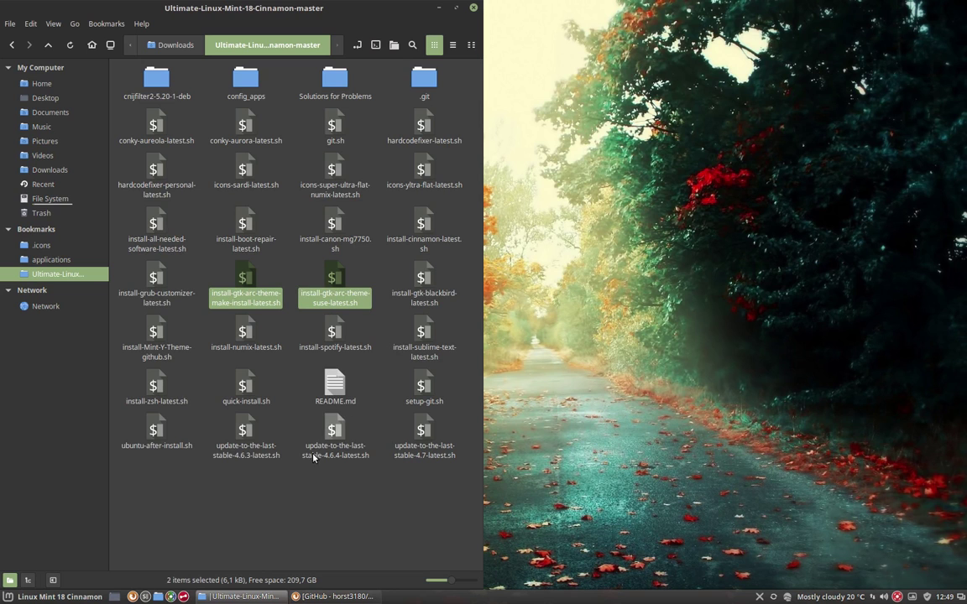
click(331, 596)
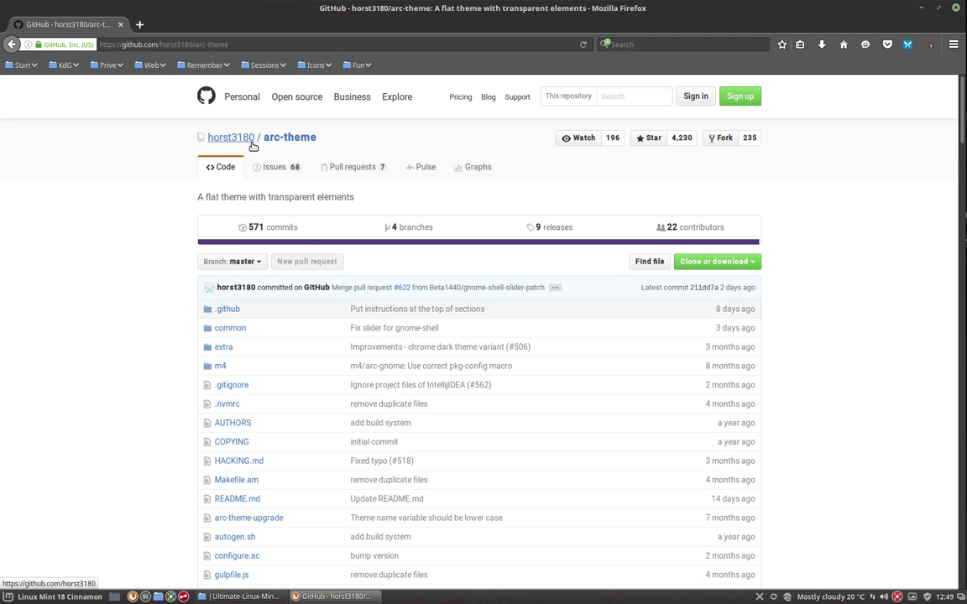
scroll(90, 292, down, 3)
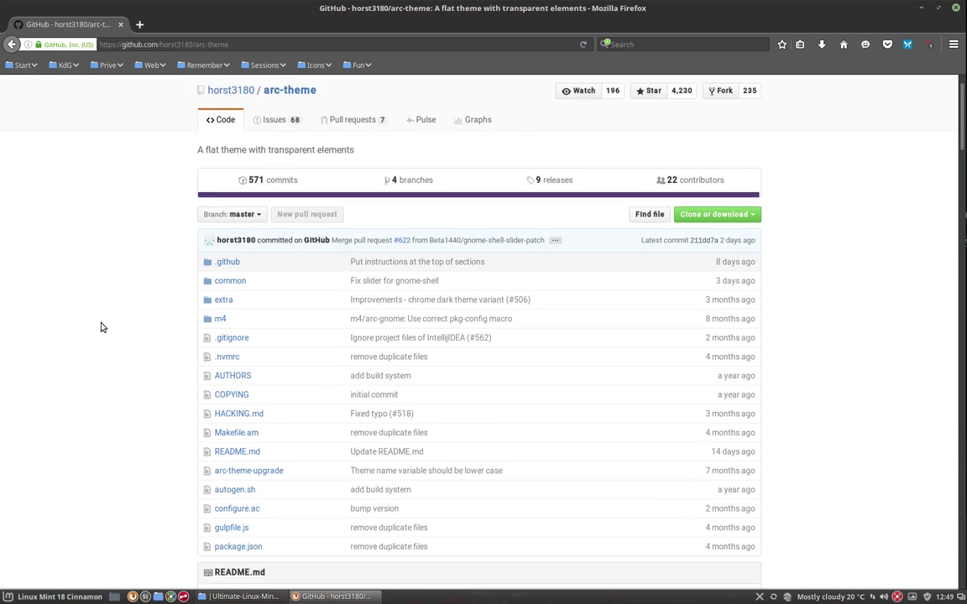
click(229, 198)
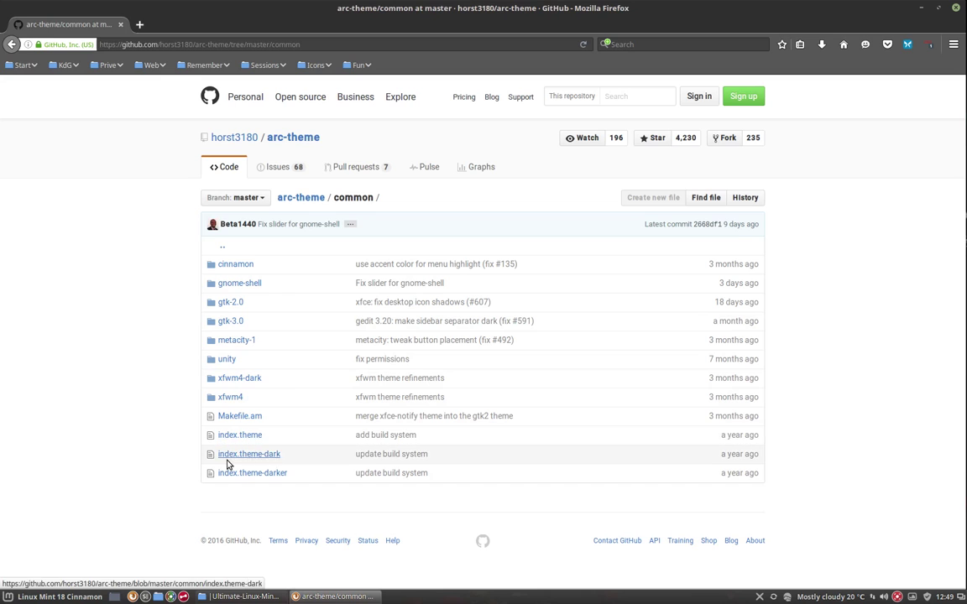
click(12, 44)
scroll(97, 335, down, 10)
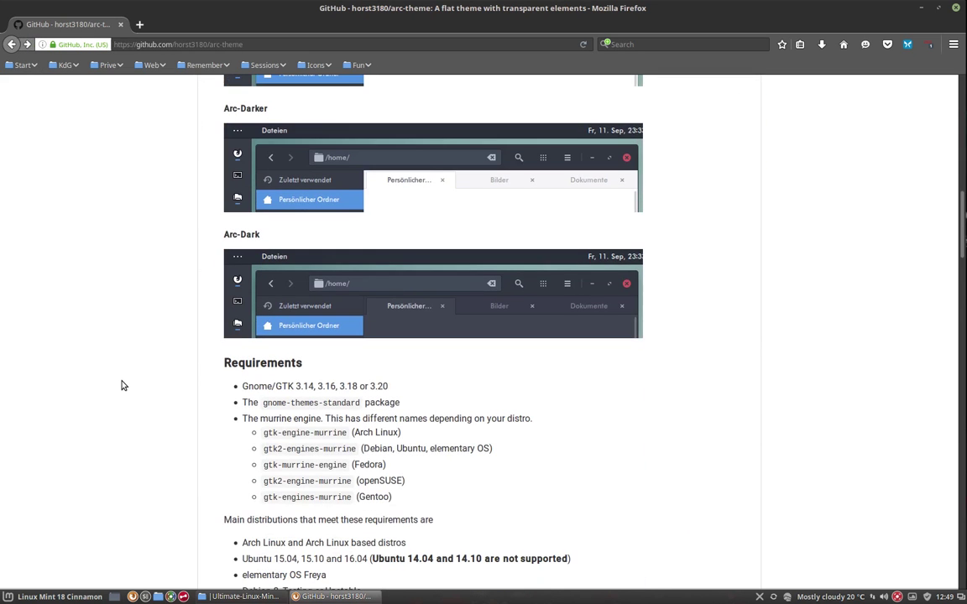
scroll(121, 385, down, 9)
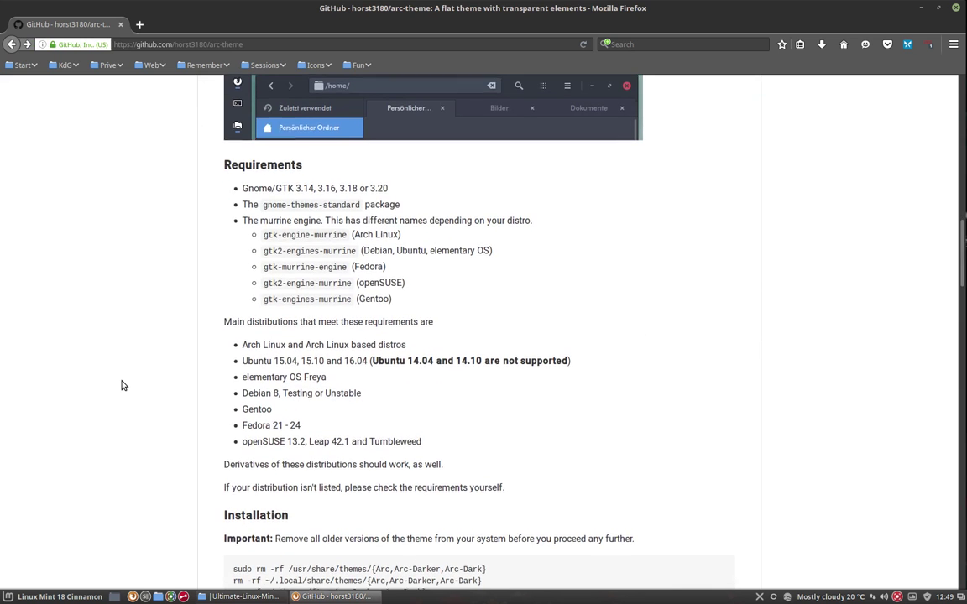
scroll(121, 385, down, 7)
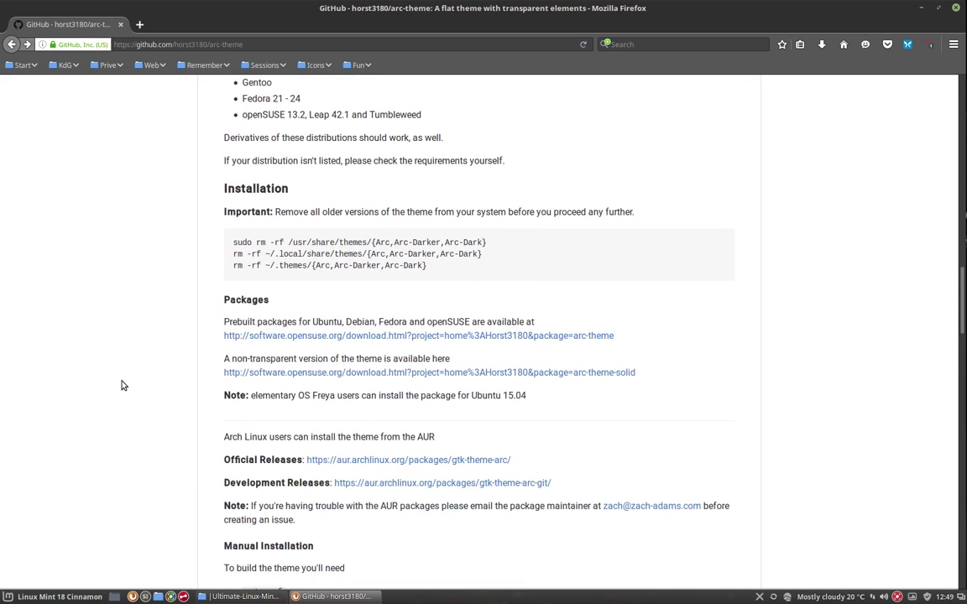
scroll(121, 385, down, 2)
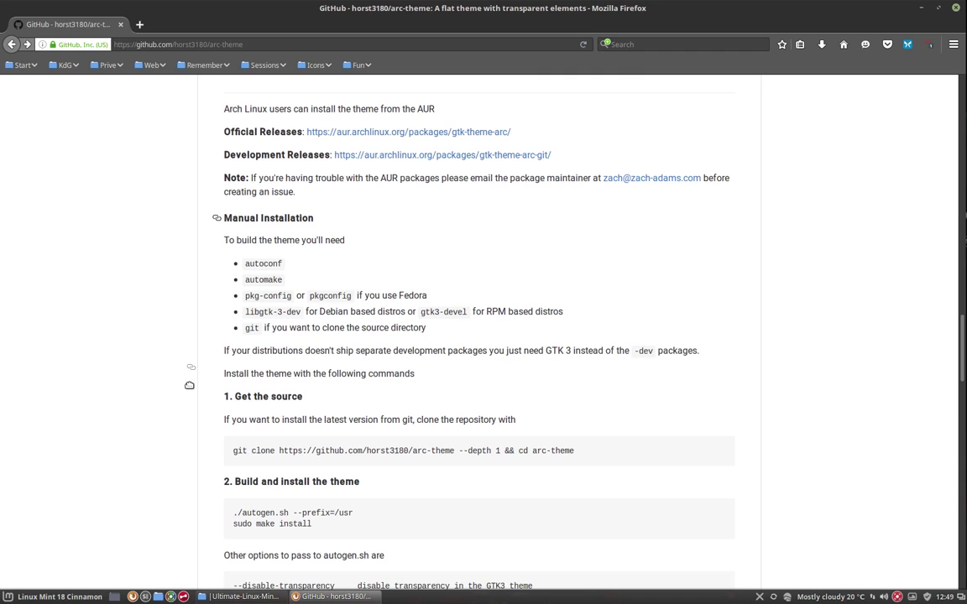
scroll(147, 485, down, 1)
scroll(147, 485, down, 15)
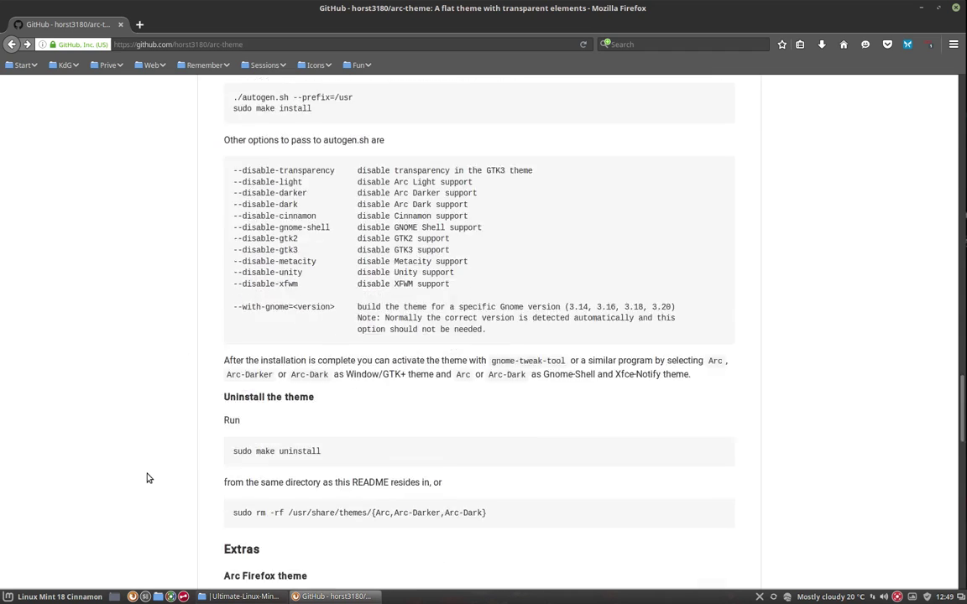
scroll(147, 478, down, 3)
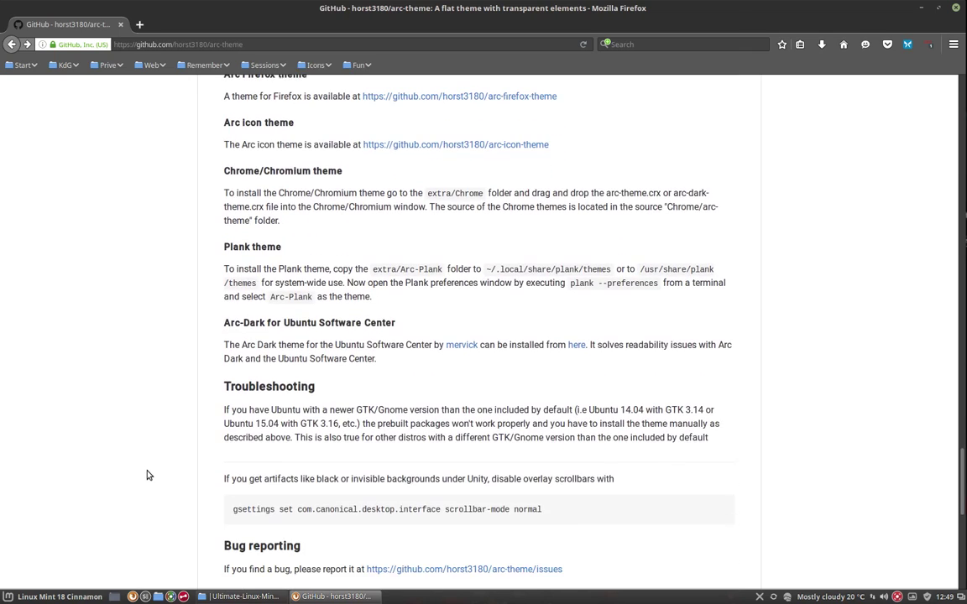
click(922, 9)
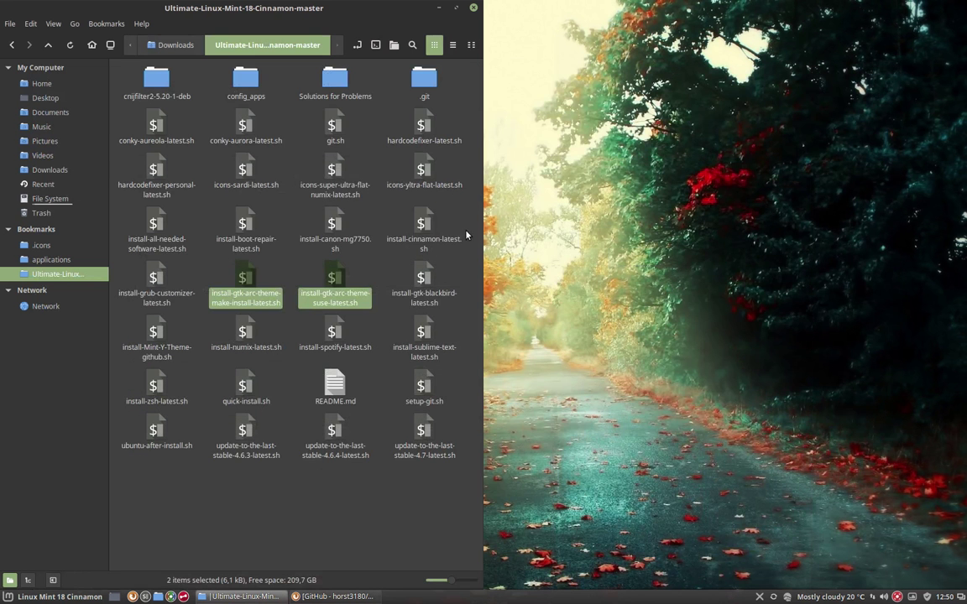
Step: Open install-gtk-arc-theme-make-install-latest.sh from Nemo in Sublime Text and scroll down
click(365, 277)
double_click(242, 278)
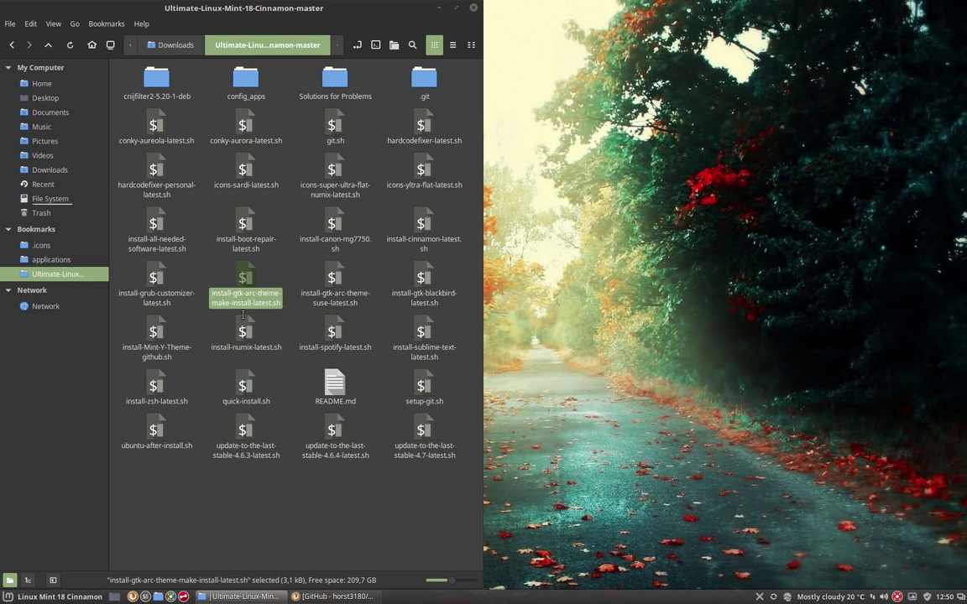
click(202, 344)
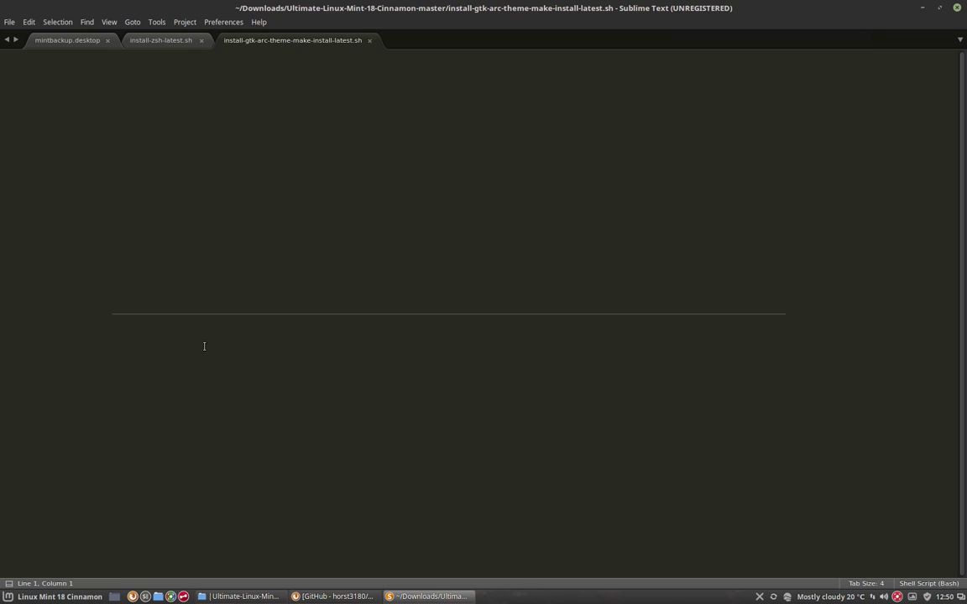
scroll(217, 258, down, 20)
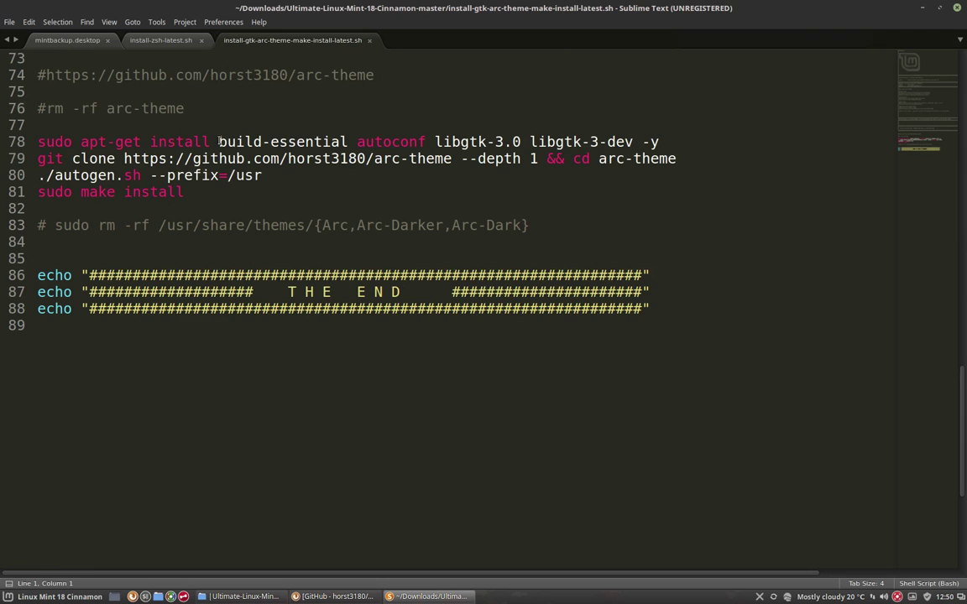
Step: Highlight build-essential and the install commands on lines 78–81, then close the script
drag(219, 142, 346, 141)
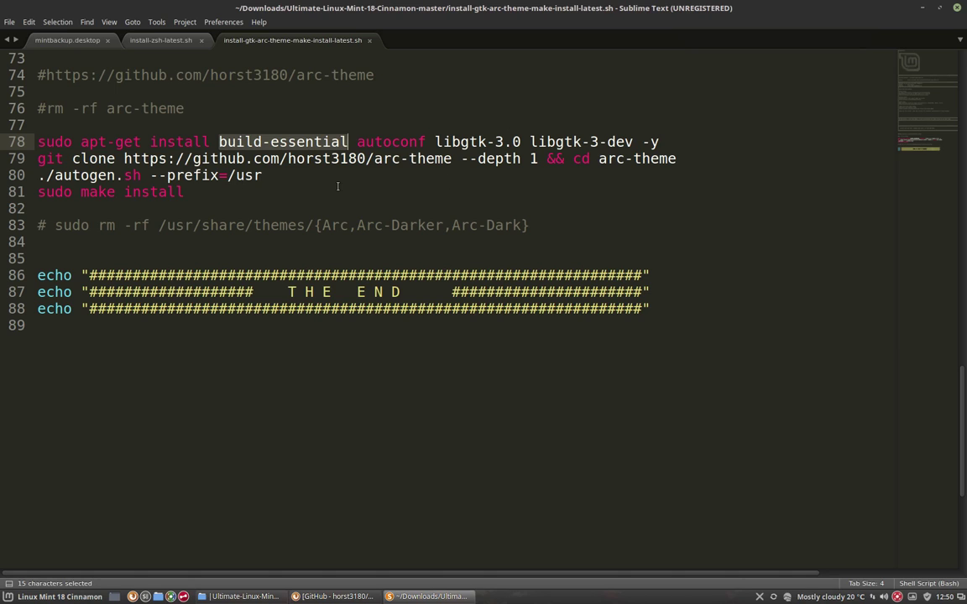
drag(265, 176, 36, 185)
drag(186, 192, 36, 145)
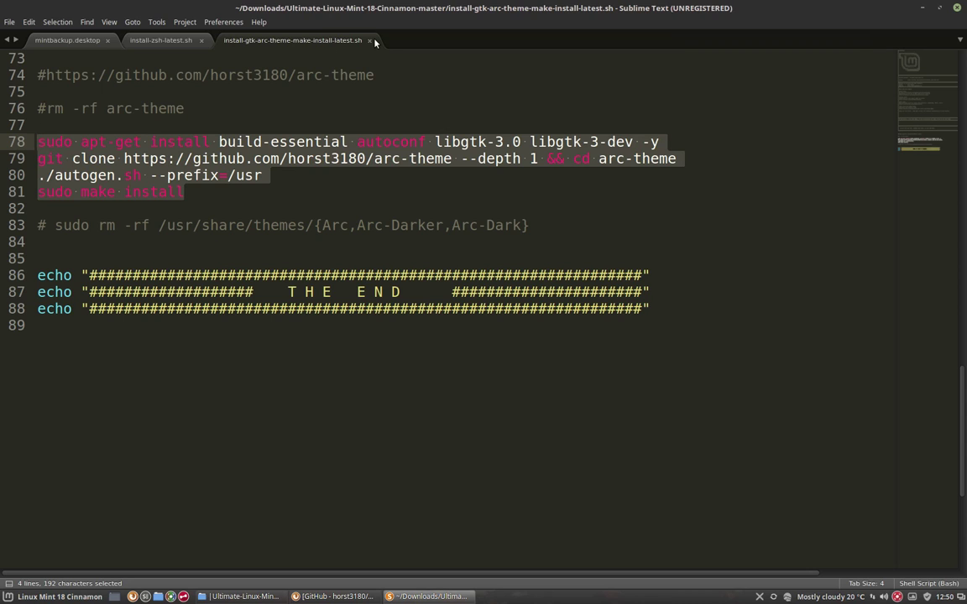
click(231, 204)
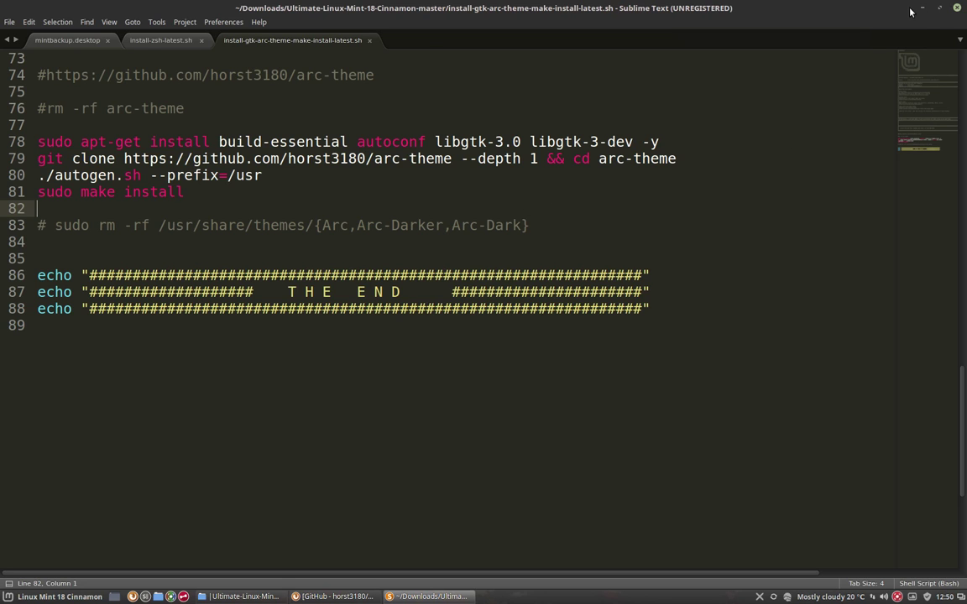
click(368, 40)
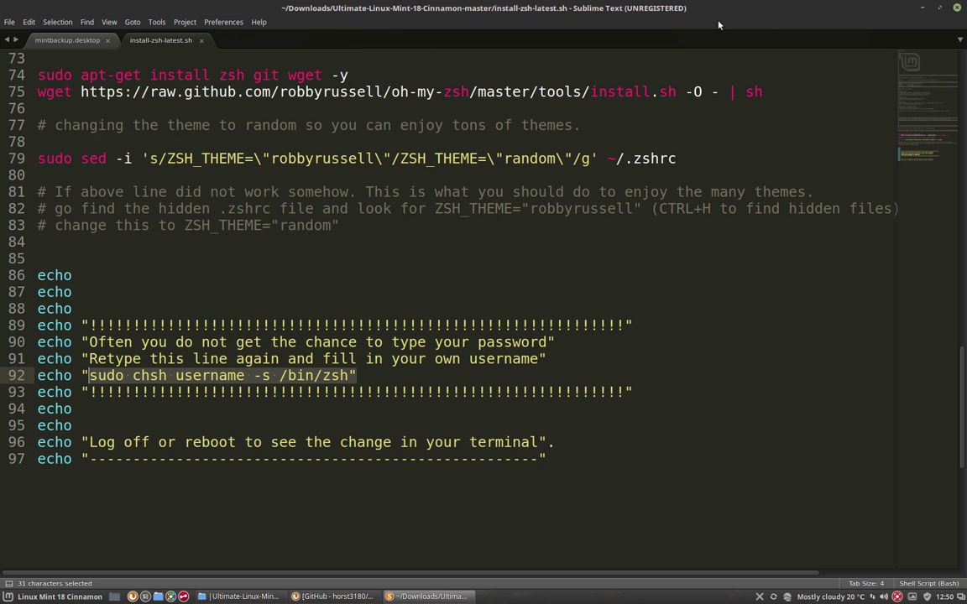
Step: Open install-gtk-arc-theme-suse-latest.sh from Nemo in Sublime Text and scroll down
click(925, 8)
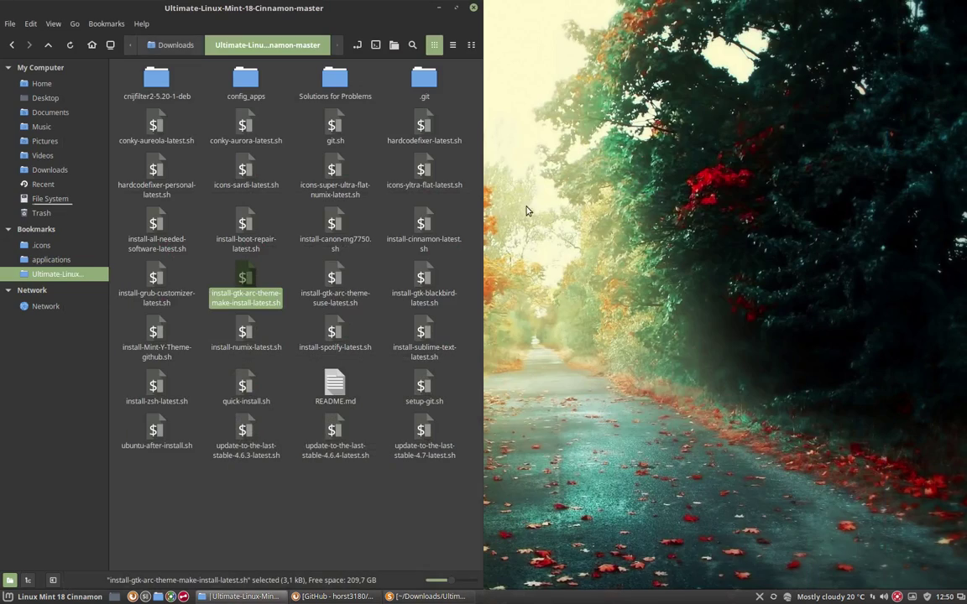
click(340, 278)
double_click(340, 280)
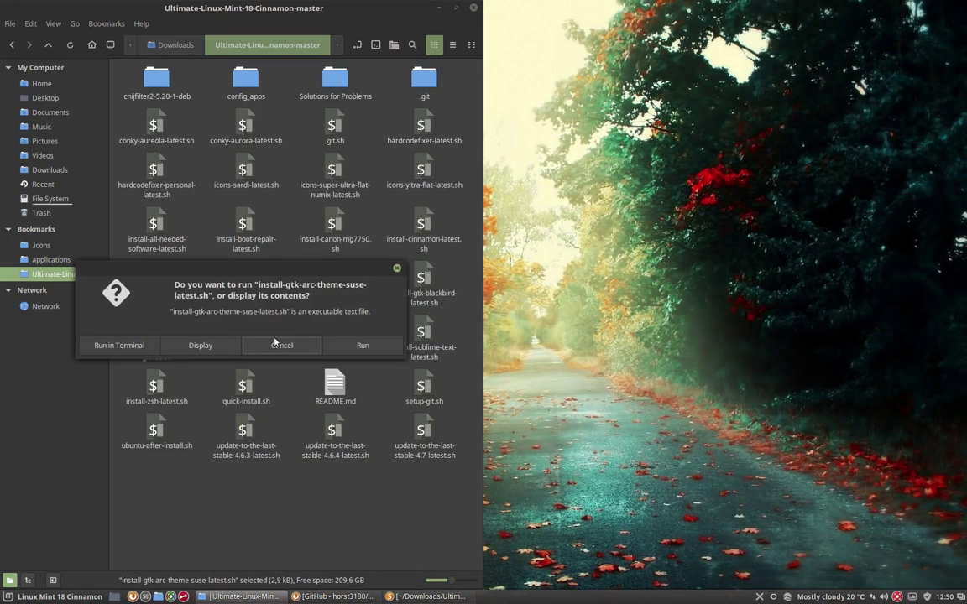
click(208, 343)
scroll(210, 348, down, 7)
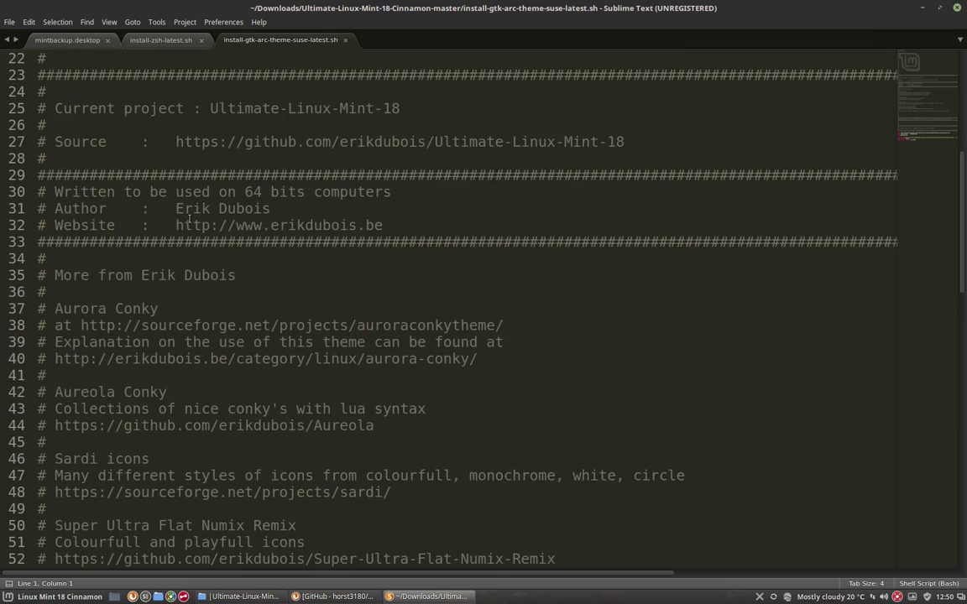
scroll(179, 221, down, 13)
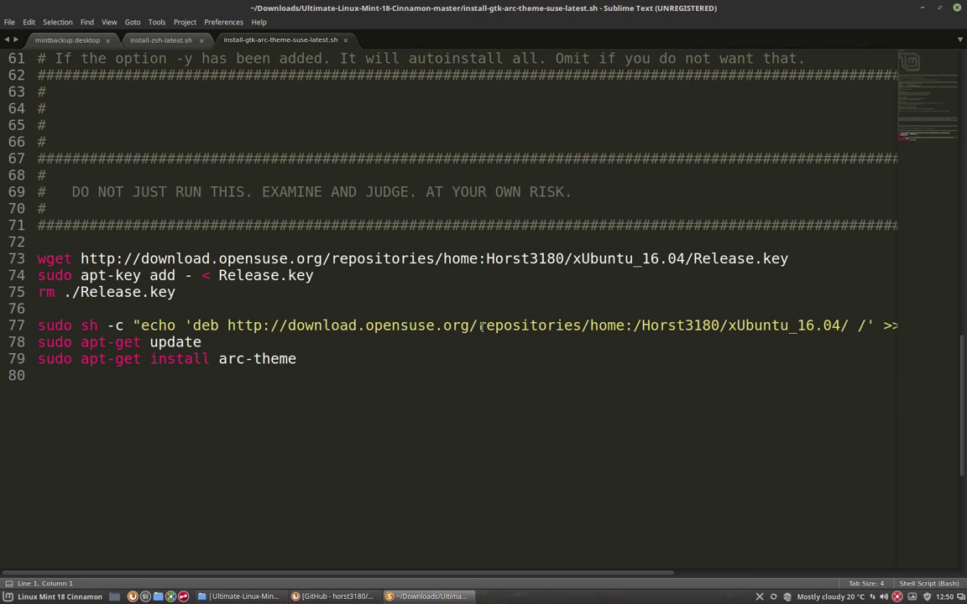
Step: Highlight the xUbuntu_16.04/ repository path on line 77 and the install arc-theme command on line 79
drag(481, 327, 850, 328)
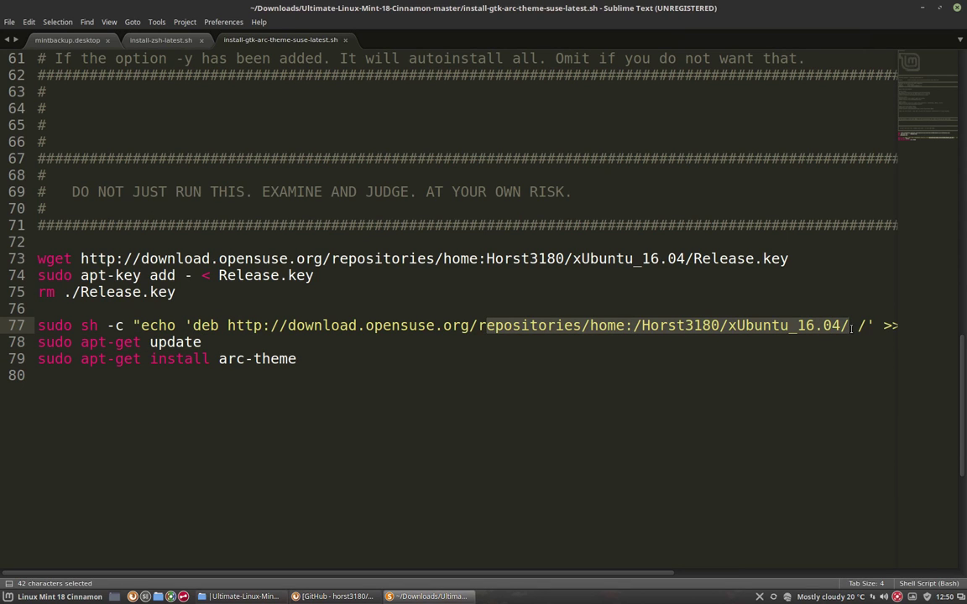
click(803, 345)
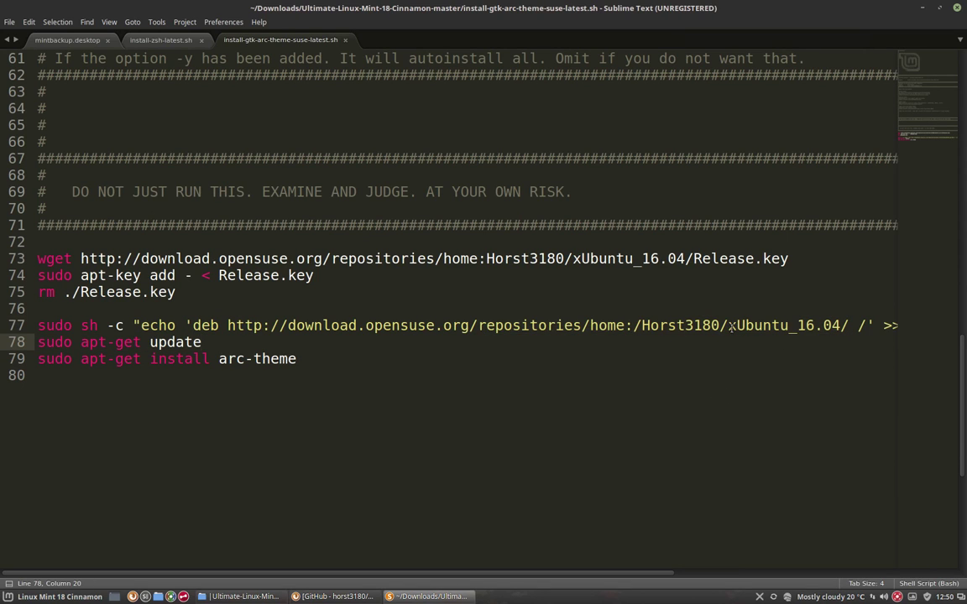
drag(729, 326, 846, 327)
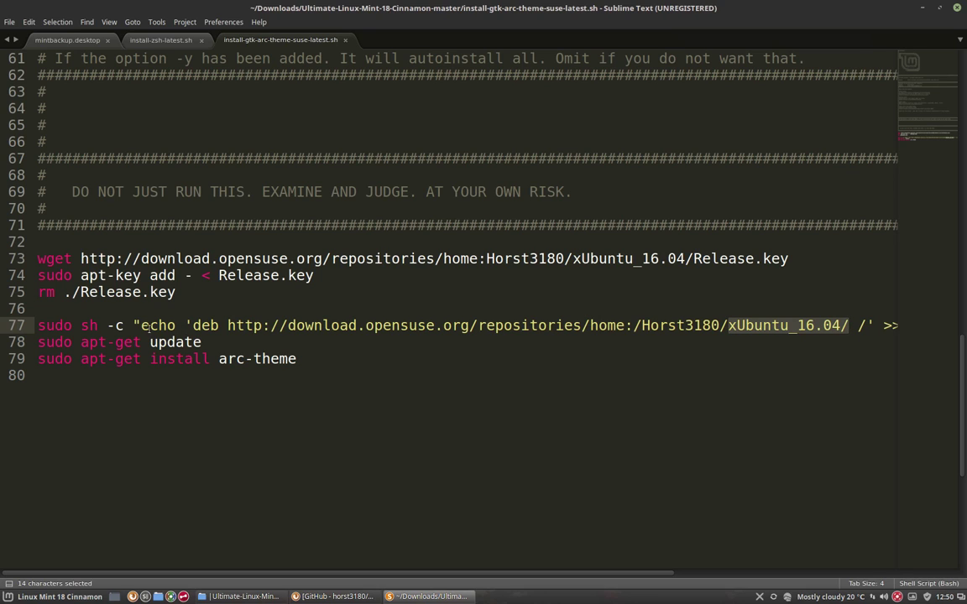
drag(152, 359, 31, 242)
click(321, 368)
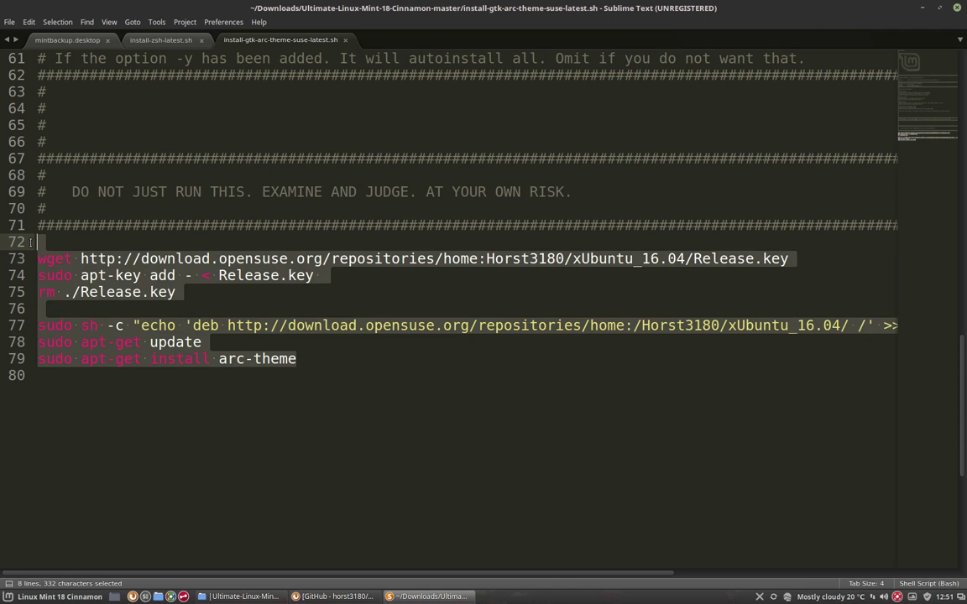
Step: Close Sublime Text, open a terminal in the scripts folder and start typing ./install with Tab completion
click(957, 8)
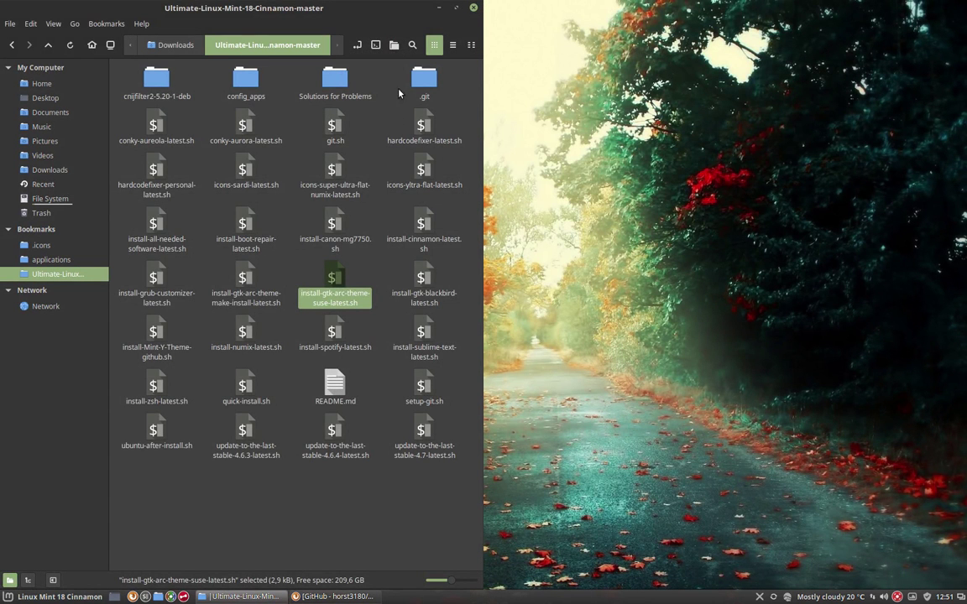
click(375, 44)
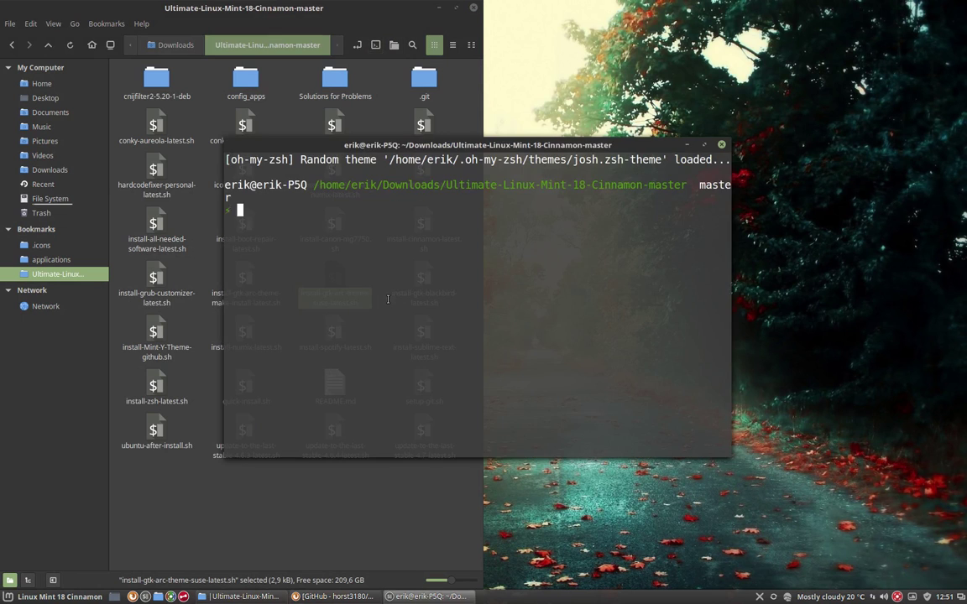
text(./inst)
key(Tab)
key(Tab)
text(a)
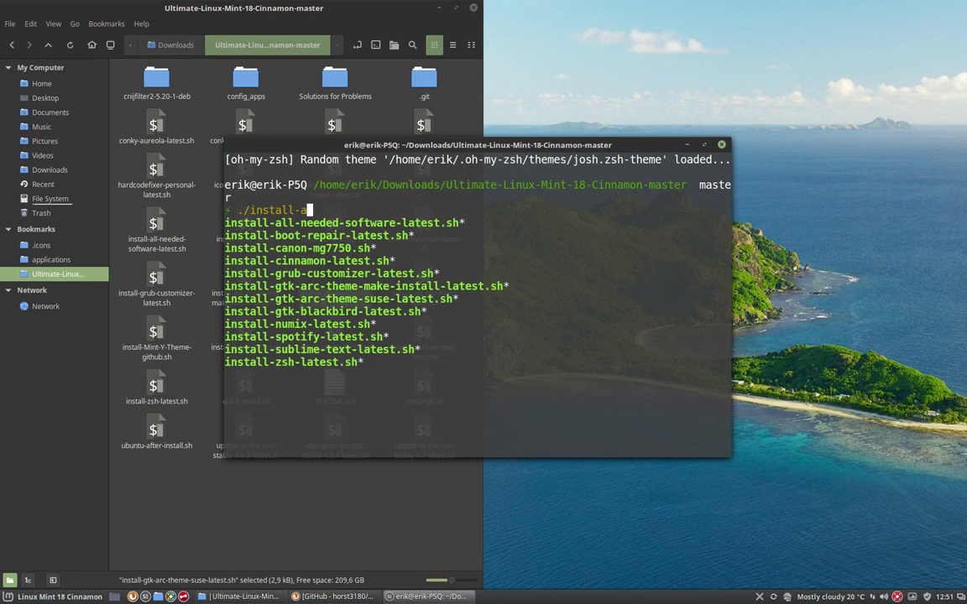
key(Tab)
key(BackSpace)
key(BackSpace)
key(BackSpace)
key(BackSpace)
key(BackSpace)
key(BackSpace)
key(BackSpace)
key(BackSpace)
key(BackSpace)
key(BackSpace)
key(BackSpace)
key(BackSpace)
key(BackSpace)
key(BackSpace)
key(BackSpace)
key(BackSpace)
key(BackSpace)
key(BackSpace)
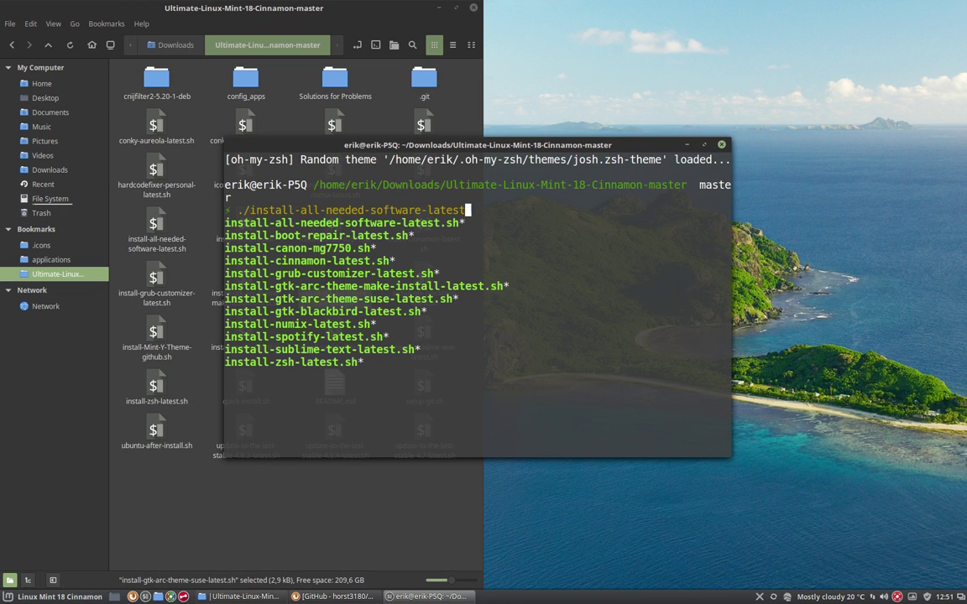
key(BackSpace)
key(BackSpace)
key(BackSpace)
key(BackSpace)
key(BackSpace)
key(BackSpace)
key(BackSpace)
key(BackSpace)
key(BackSpace)
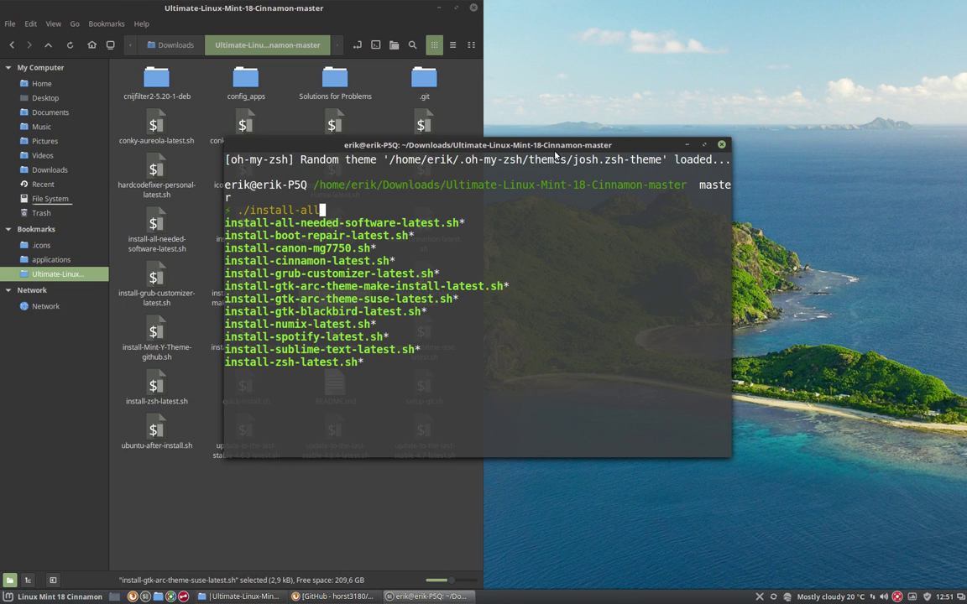
drag(610, 145, 810, 151)
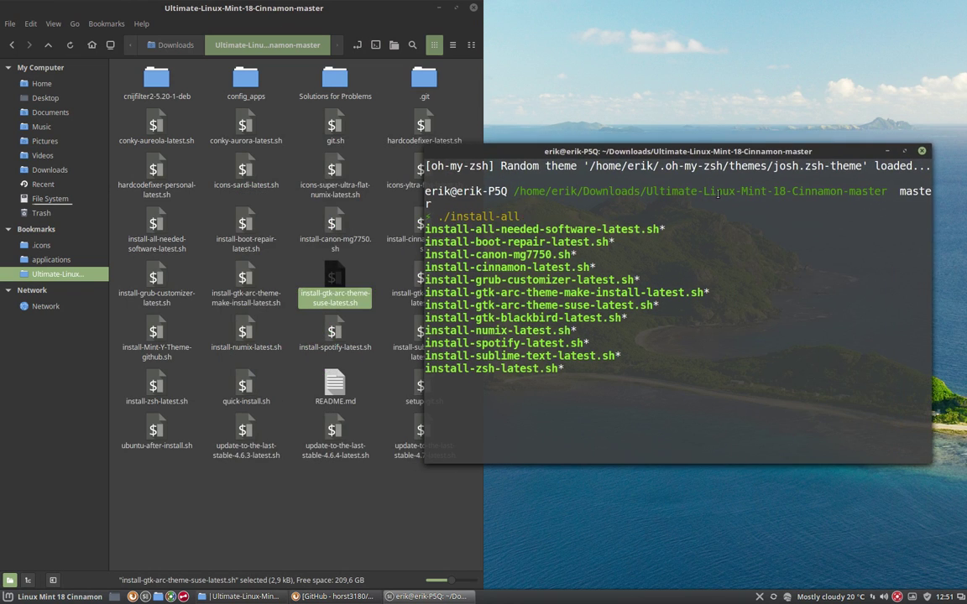
key(BackSpace)
key(BackSpace)
key(BackSpace)
Step: Narrow the completion to ./install-gtk-arc-theme- so the two Arc scripts are listed
text(g)
key(Tab)
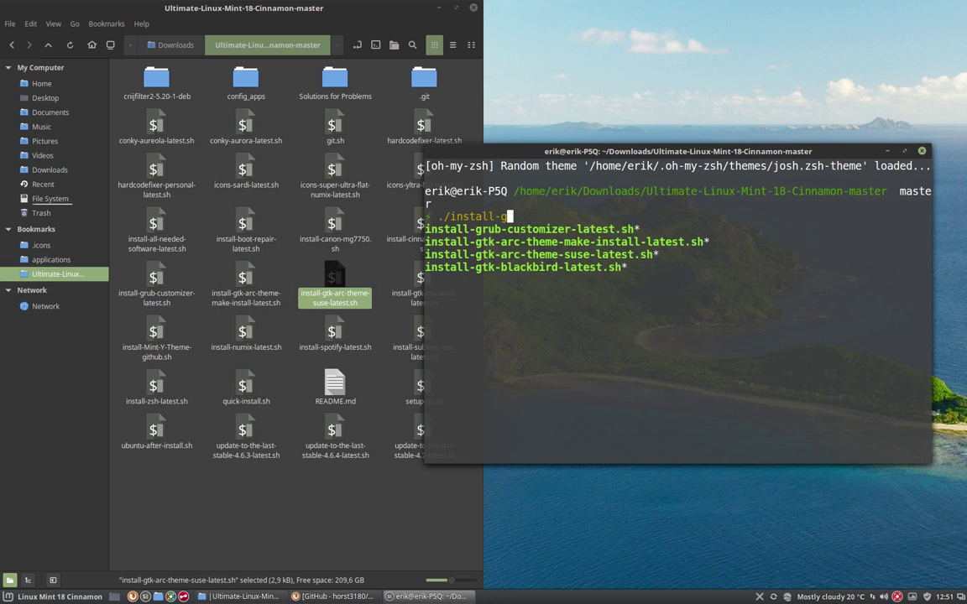
text(tk-)
key(Tab)
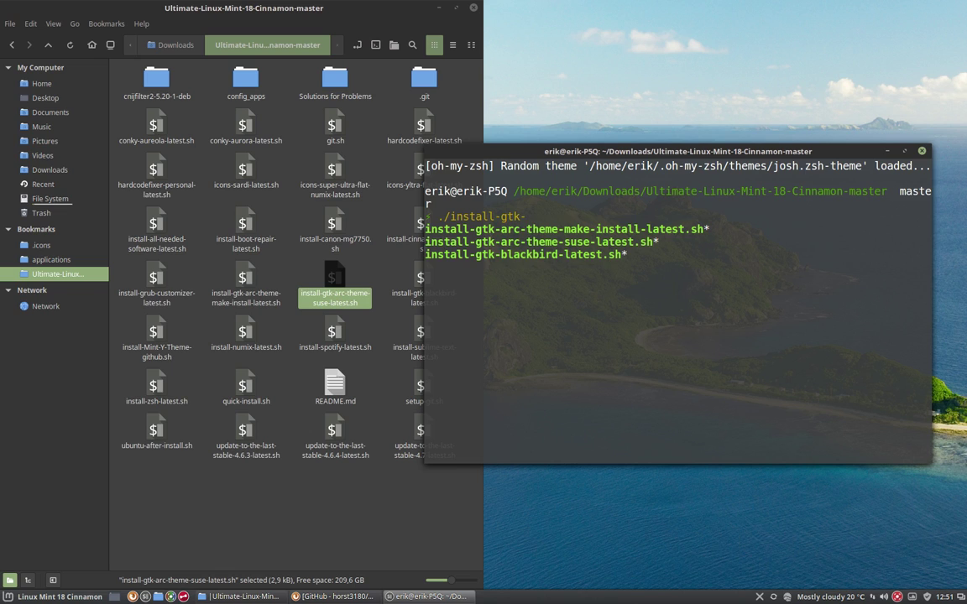
text(them)
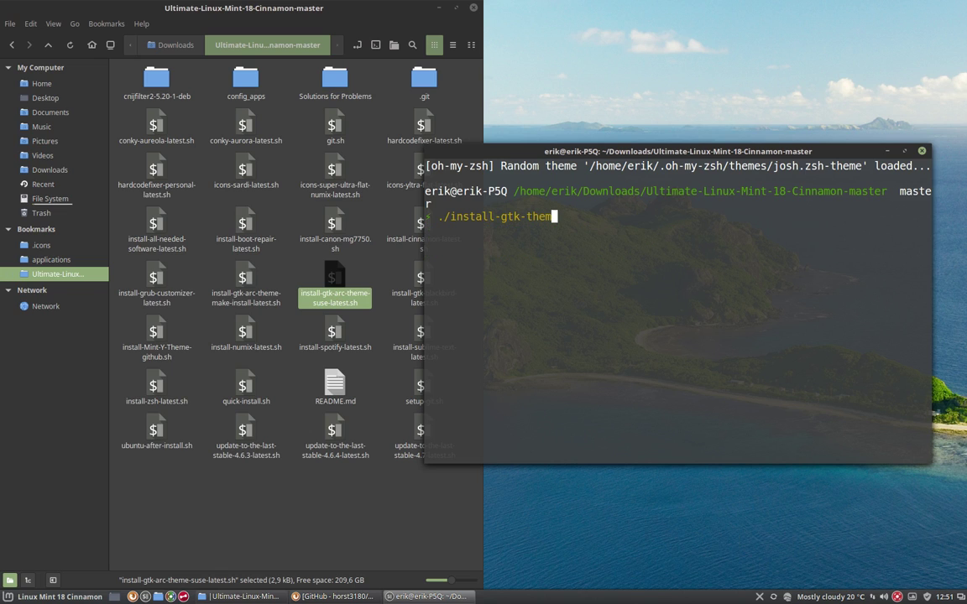
text(e)
key(BackSpace)
key(BackSpace)
key(BackSpace)
key(BackSpace)
key(BackSpace)
key(Tab)
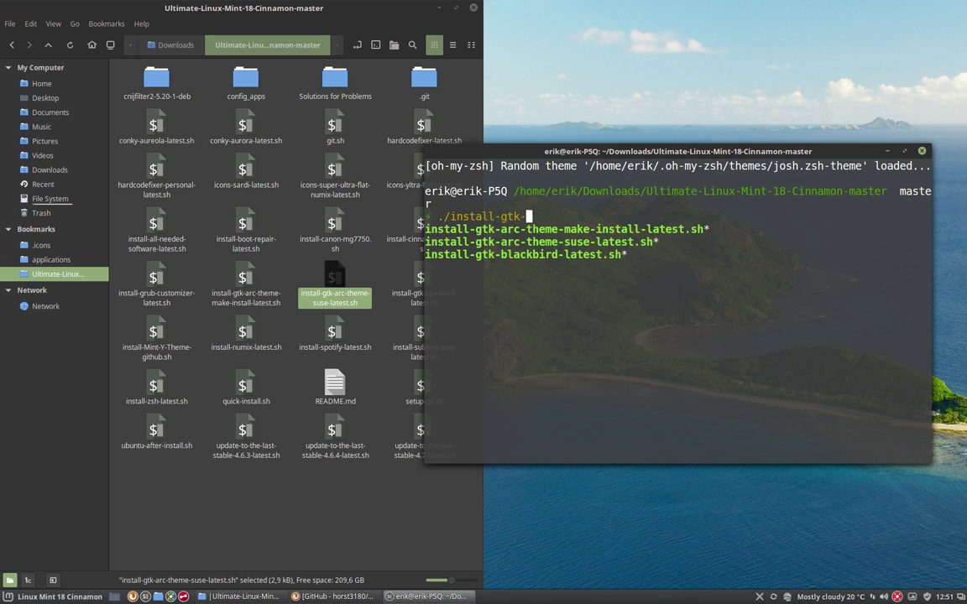
text(arc-theme-)
key(Tab)
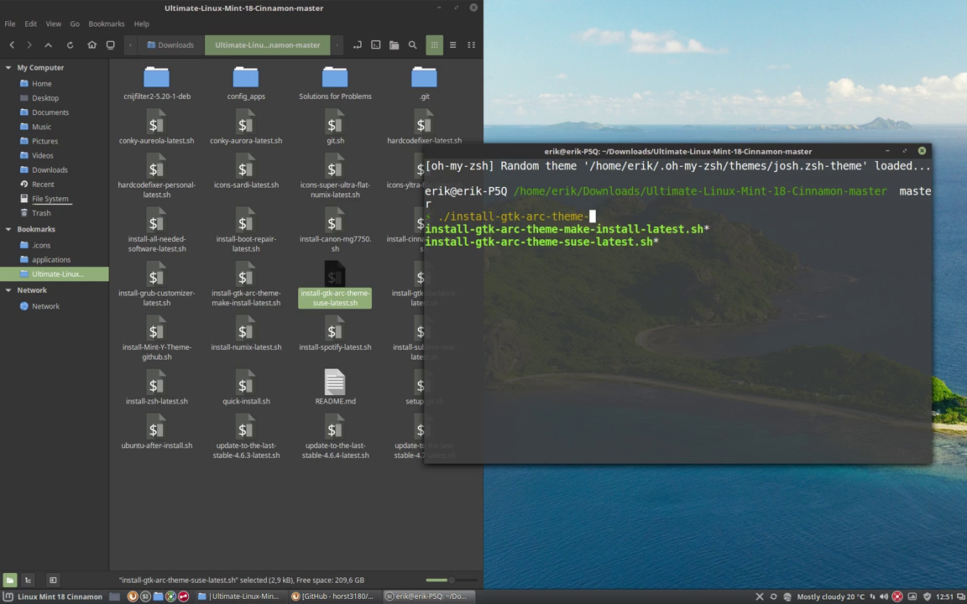
Step: Run ./install-gtk-arc-theme-suse-latest.sh and enter the sudo password to install arc-theme
text(s)
key(Tab)
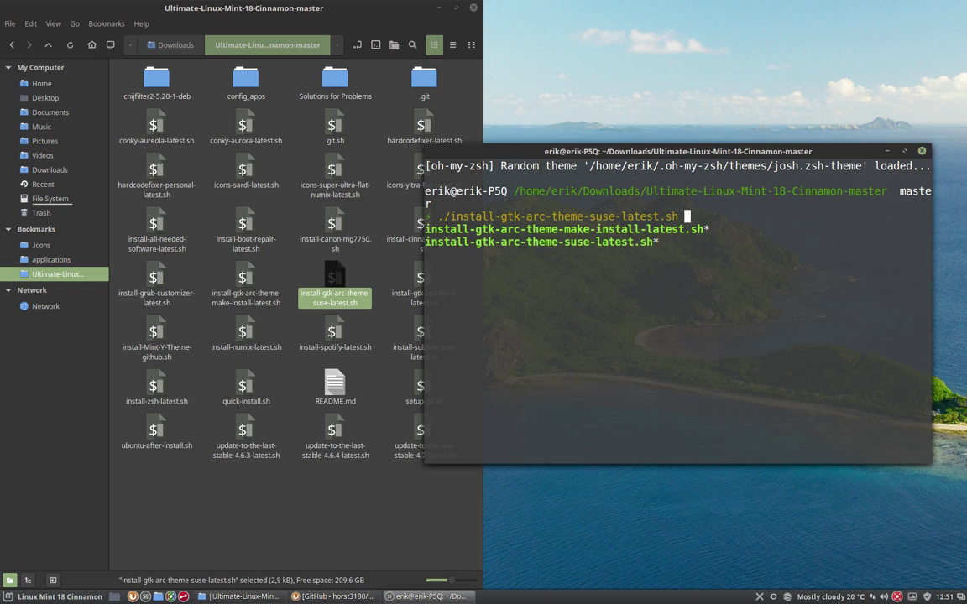
key(Return)
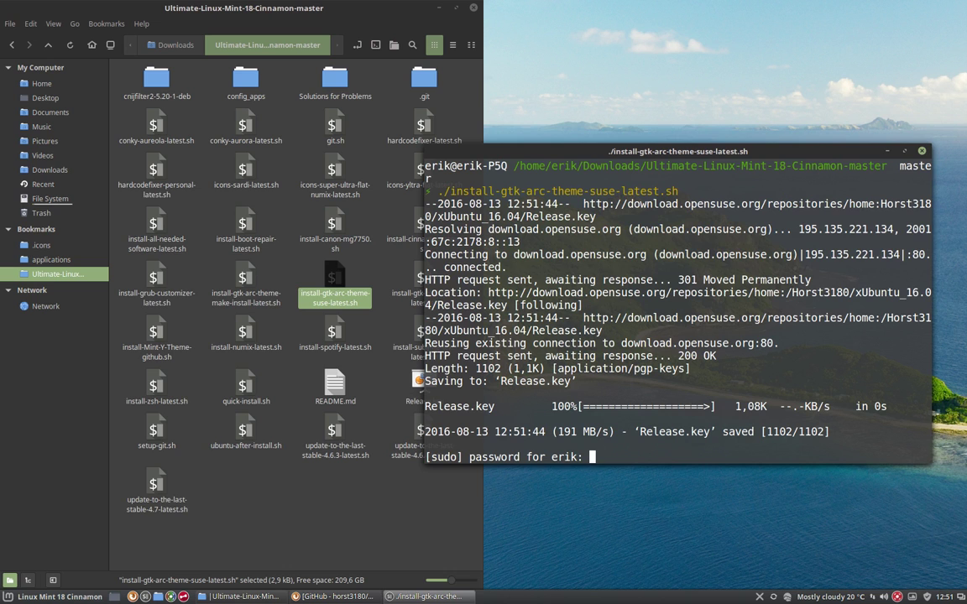
key(Return)
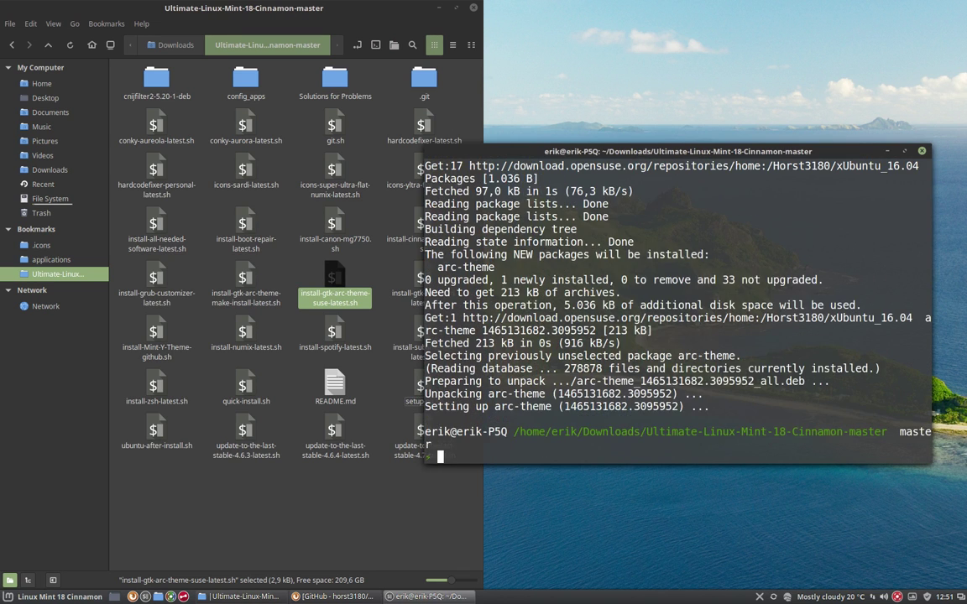
click(3, 597)
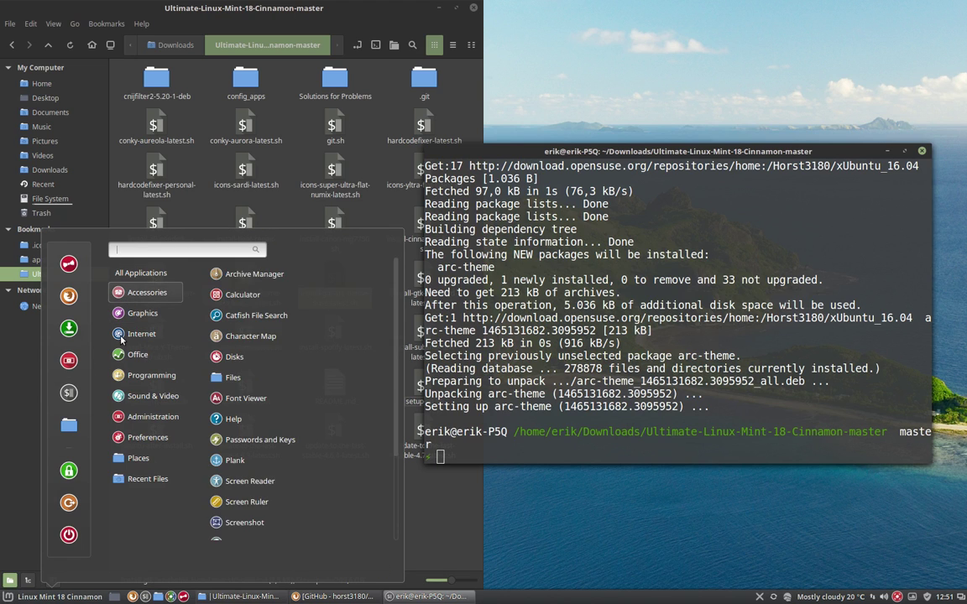
Step: Launch Themes from the Cinnamon menu's Preferences to see the current Mint-Y-Dark settings
mouse_move(145, 437)
key(Escape)
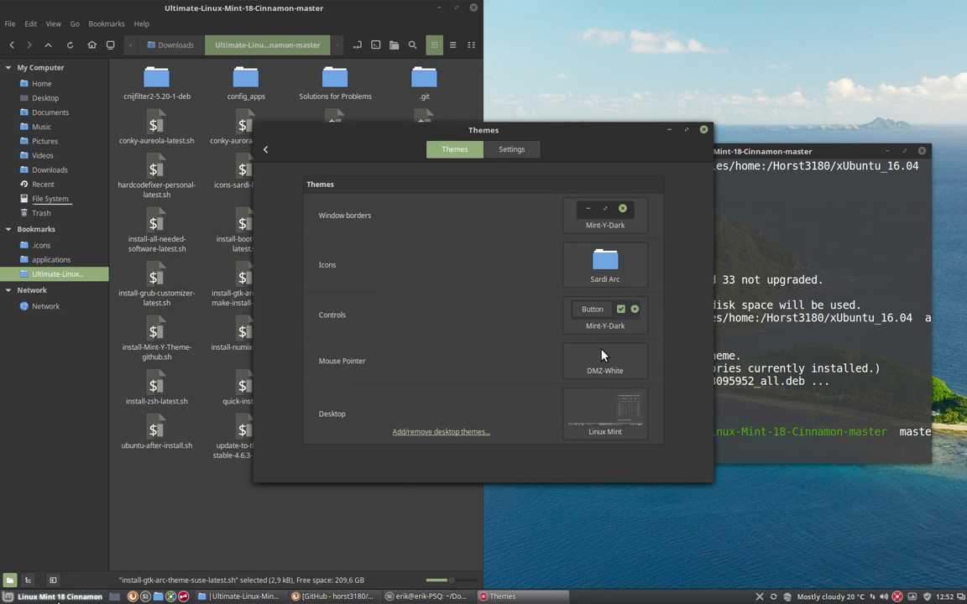
click(59, 597)
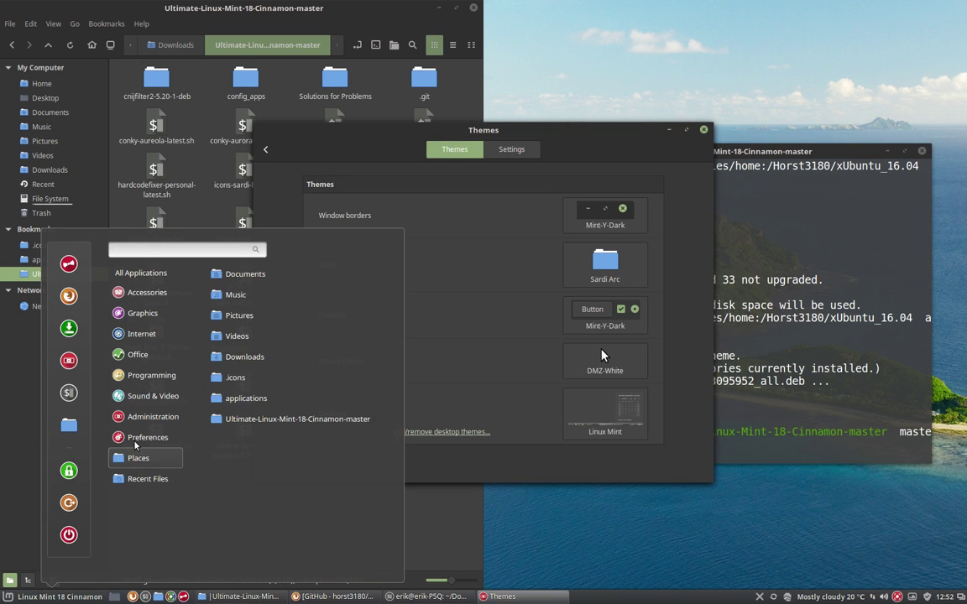
scroll(283, 465, down, 10)
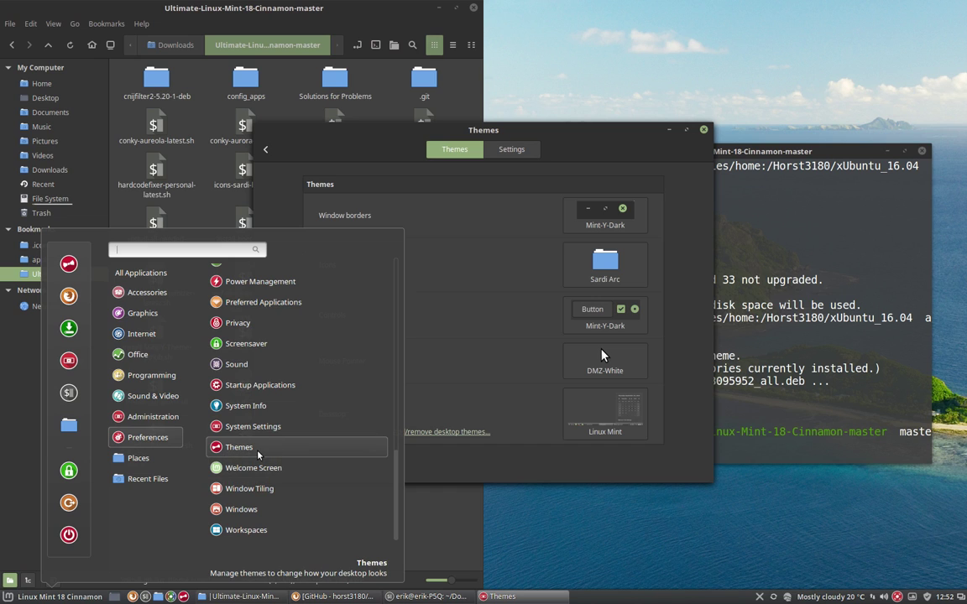
click(499, 328)
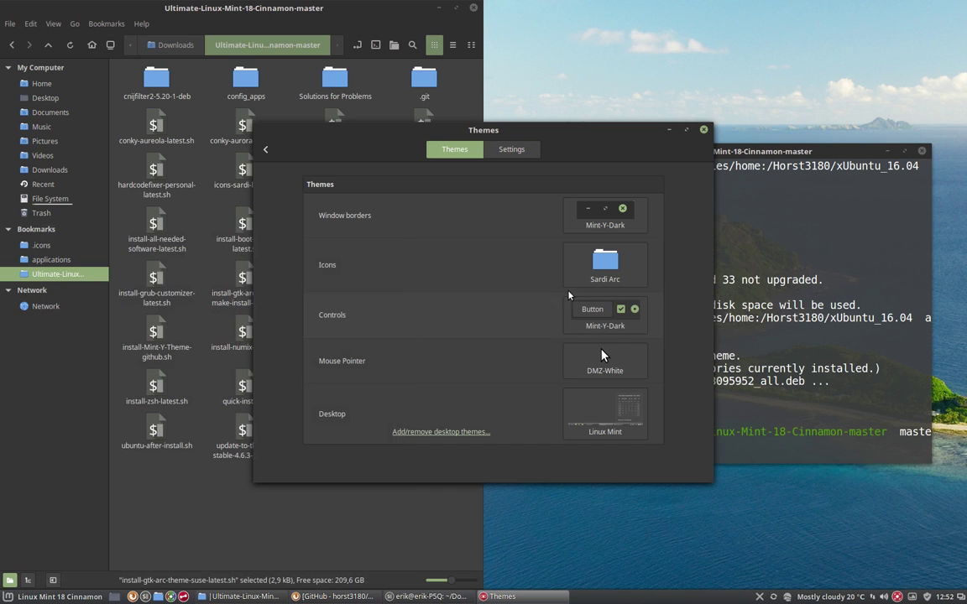
Step: Replace Mint-Y-Dark with Arc-Dark for window borders and controls, then move the Themes window aside
click(602, 225)
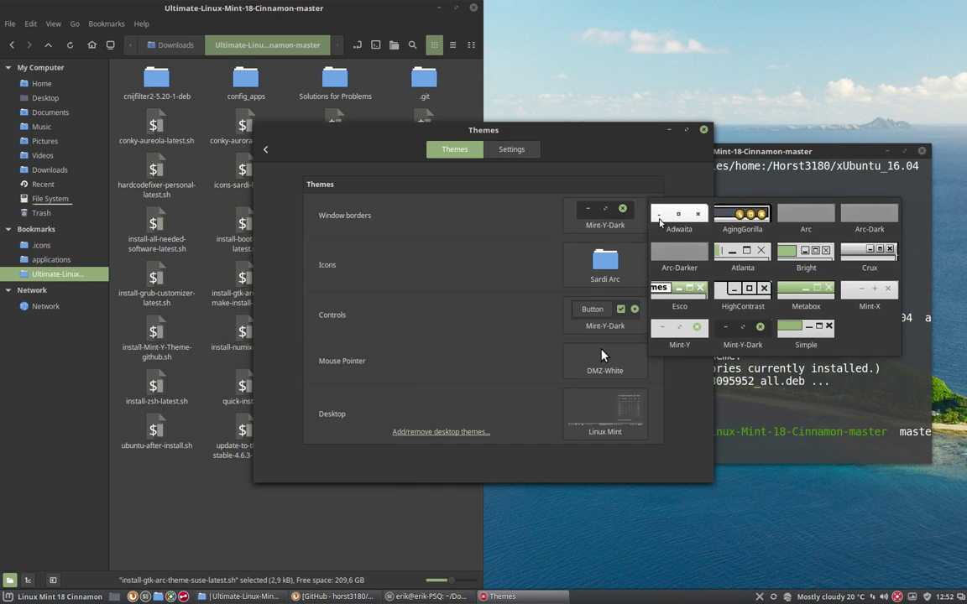
click(869, 217)
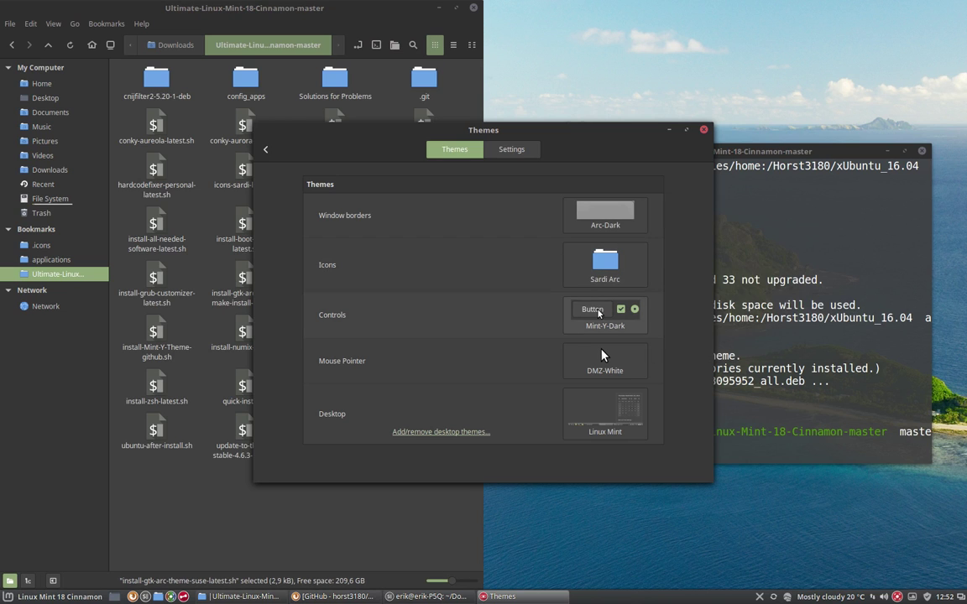
click(604, 316)
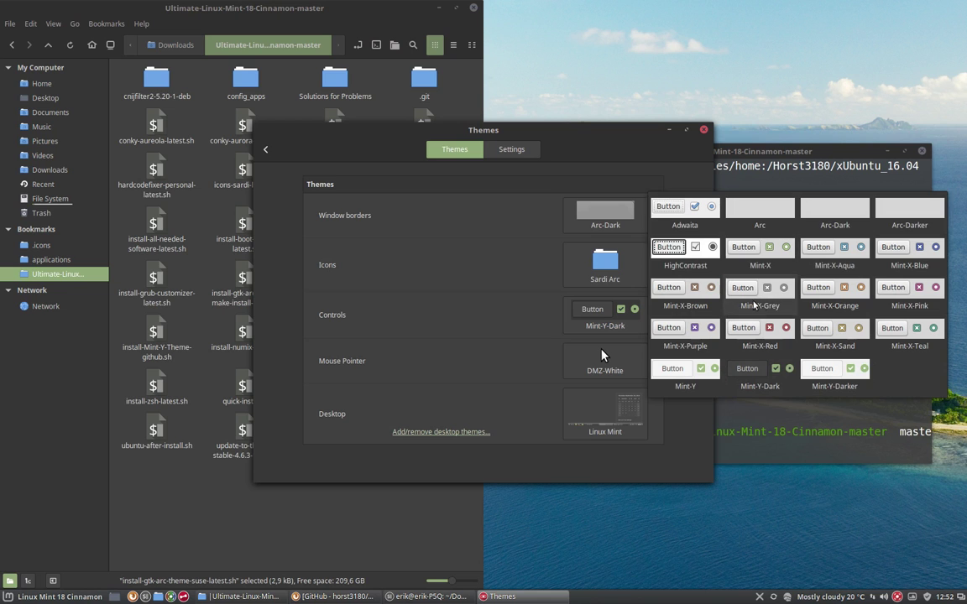
click(824, 217)
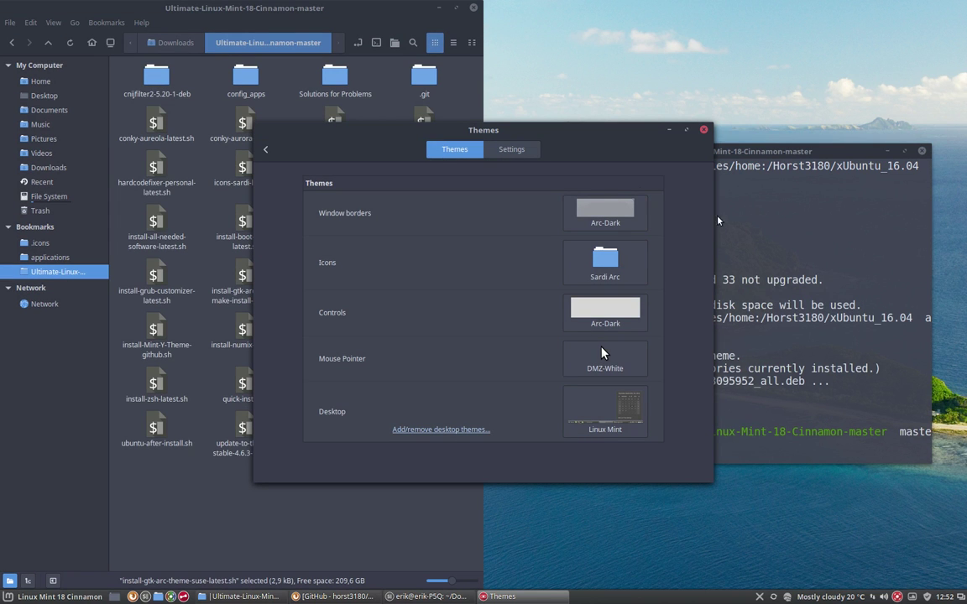
drag(526, 127, 739, 62)
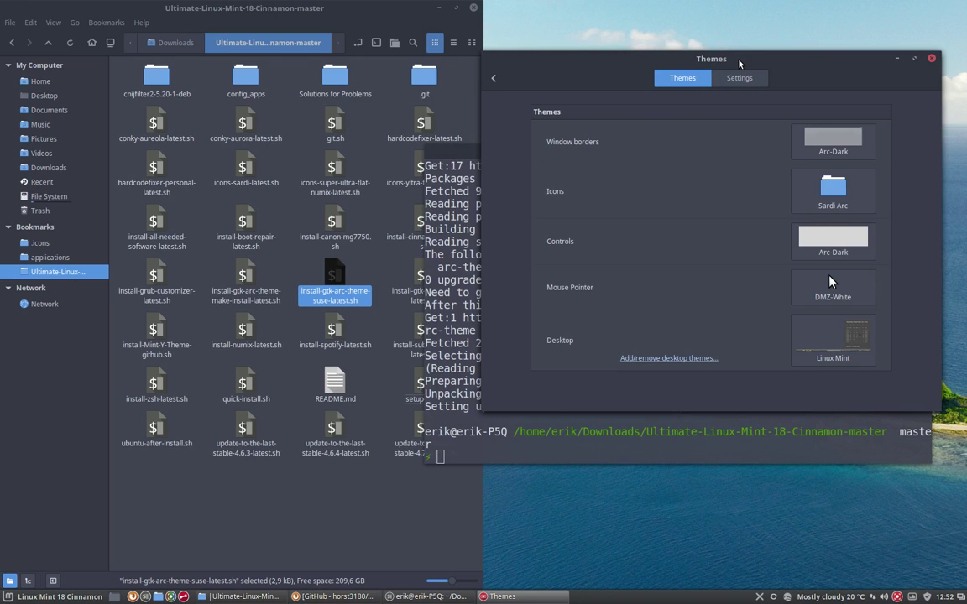
Step: Pick Arc instead of Arc-Dark in both the Window borders and Controls lists
click(831, 139)
click(870, 157)
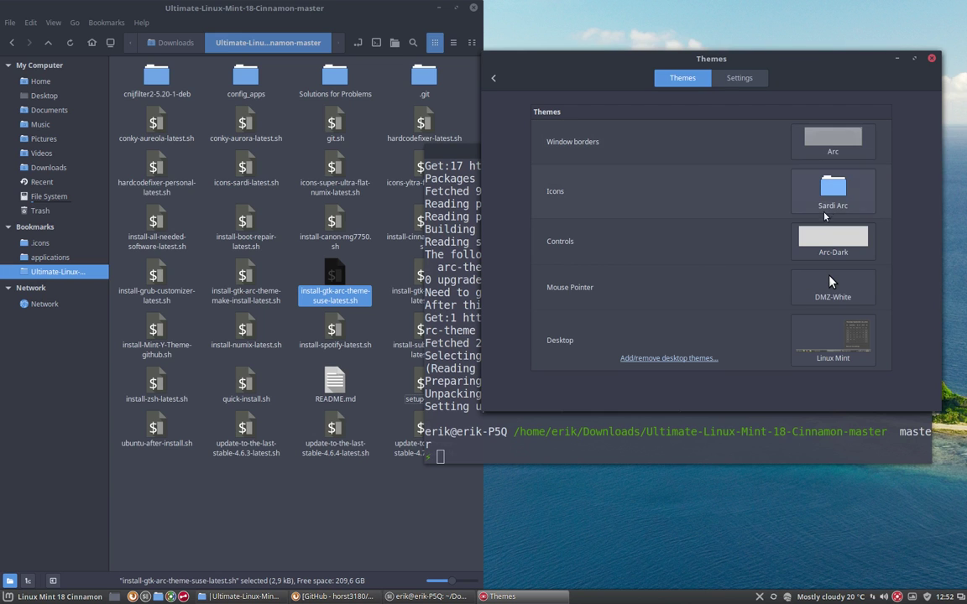
click(831, 239)
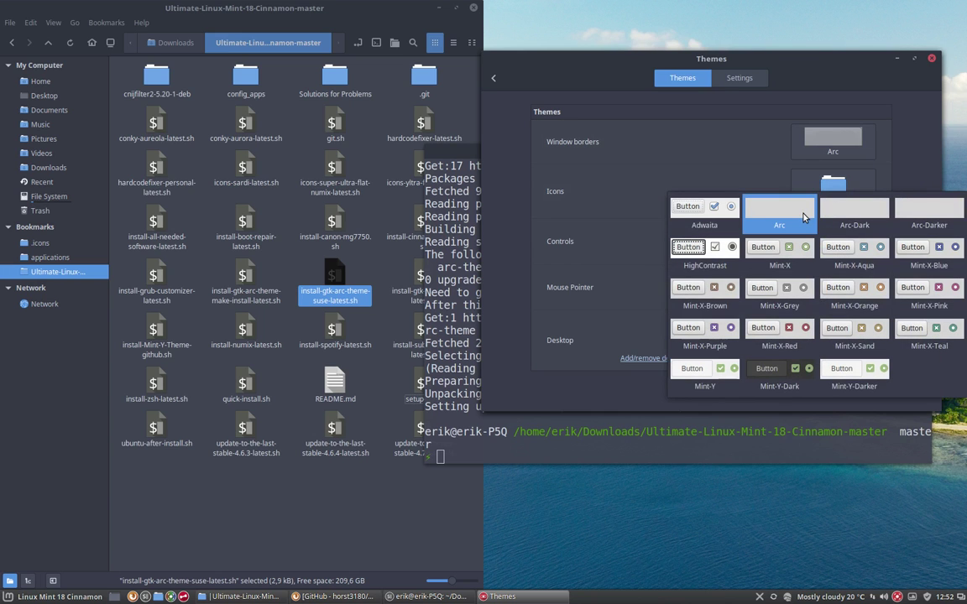
click(803, 215)
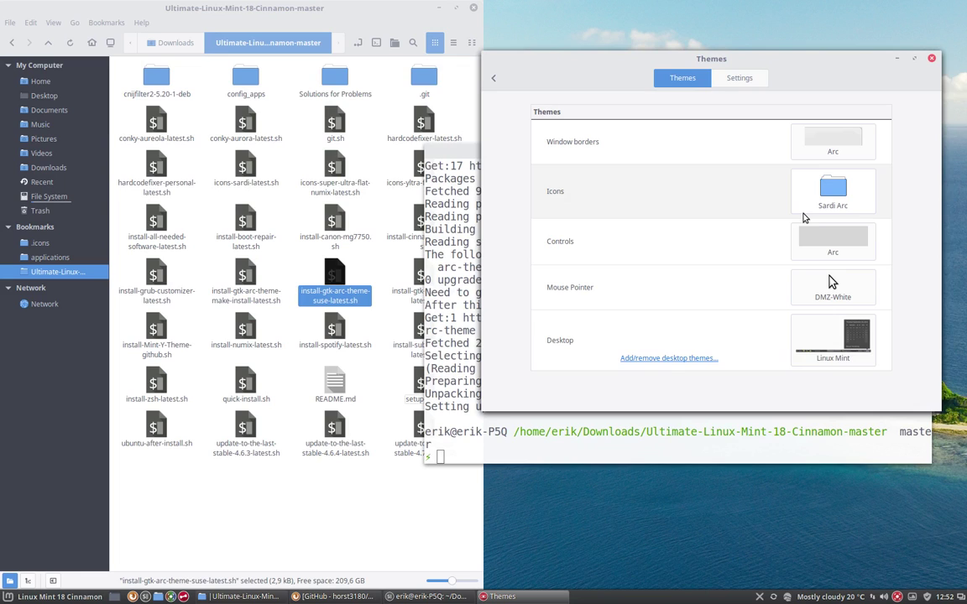